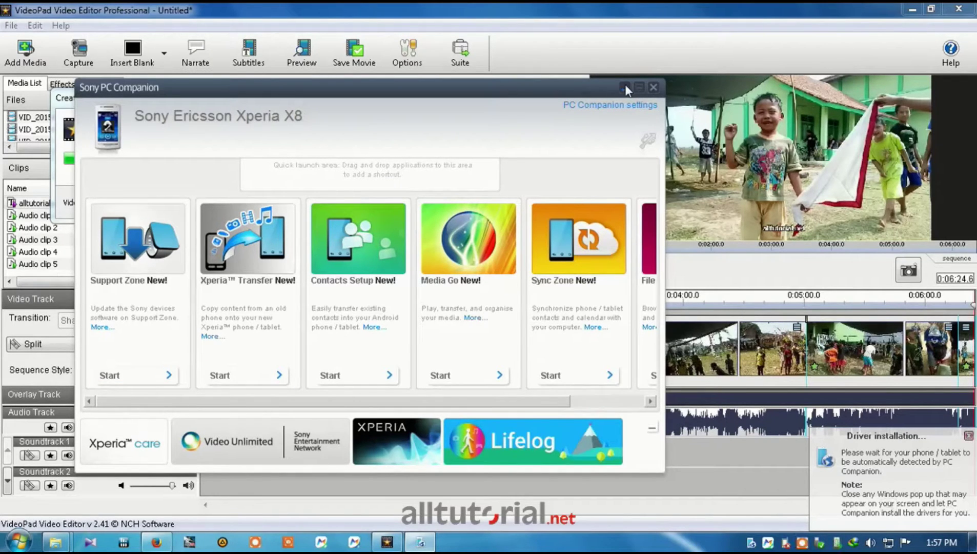
Step: Check the phone's driver installation status for its USB Mass Storage and CD-ROM devices, closing the status window when done
click(845, 543)
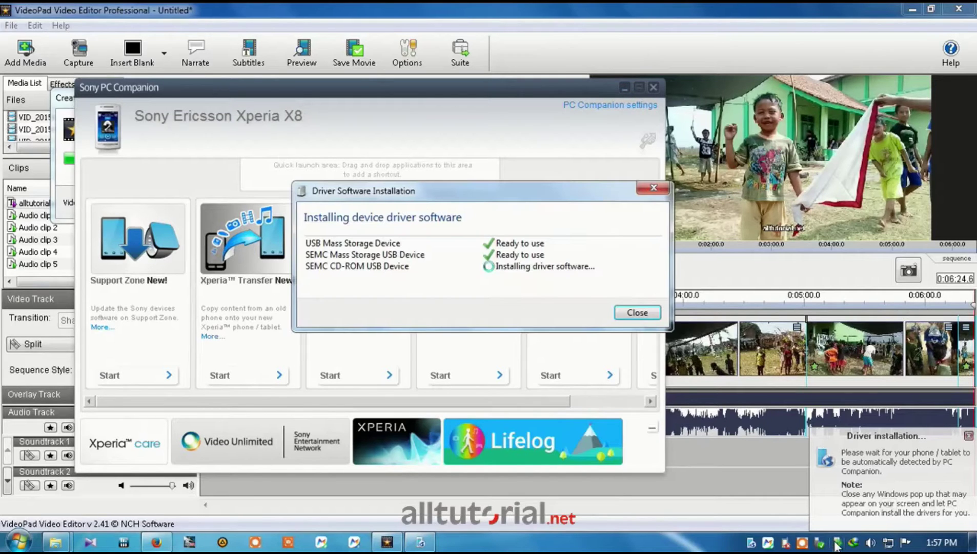
click(626, 313)
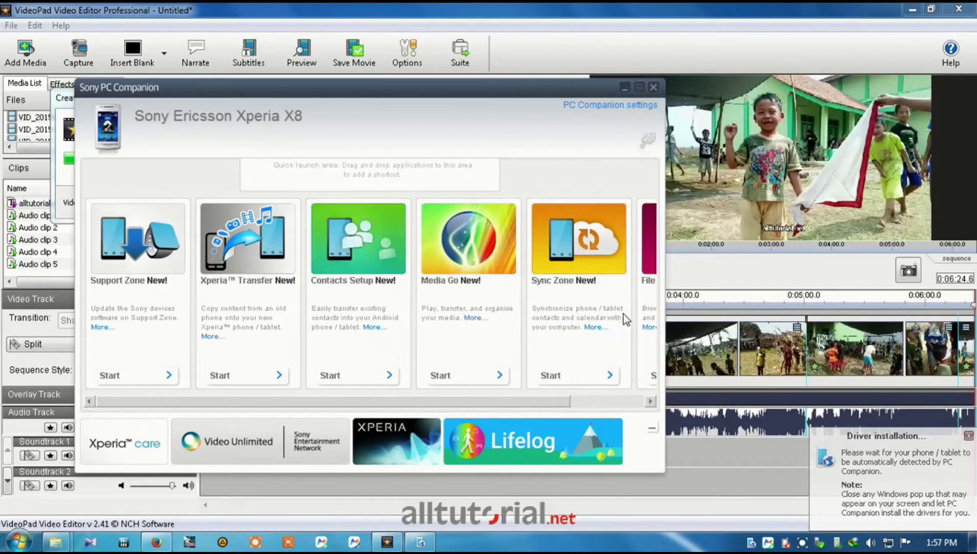
drag(439, 401, 571, 402)
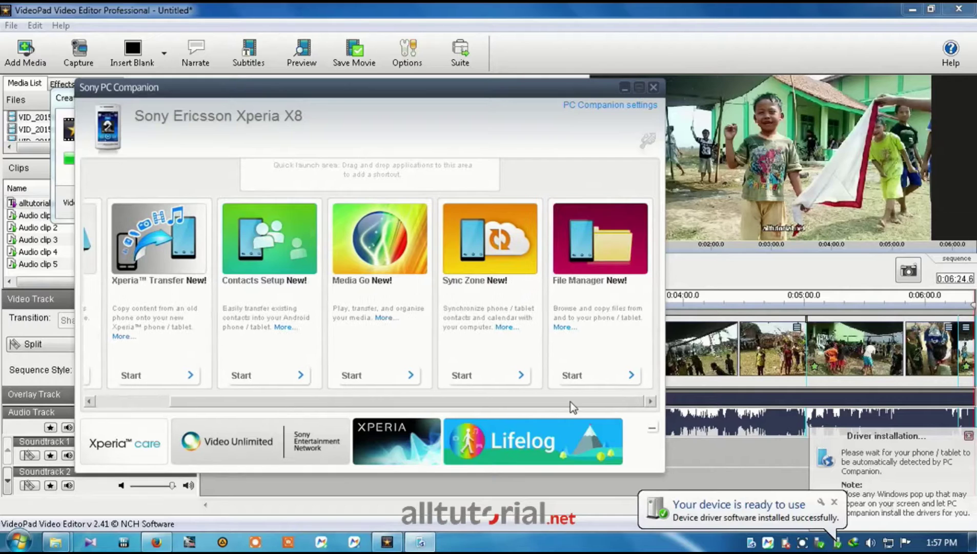
click(820, 505)
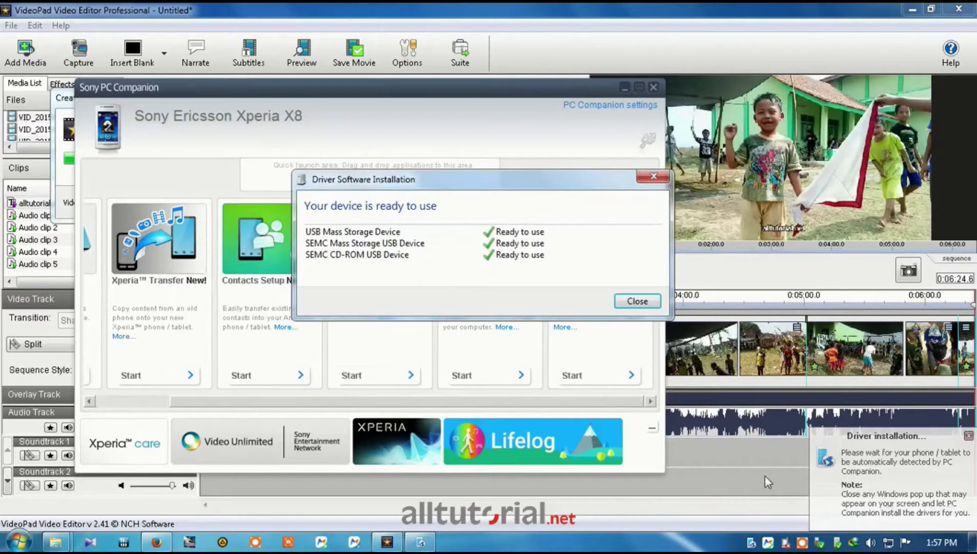
click(635, 302)
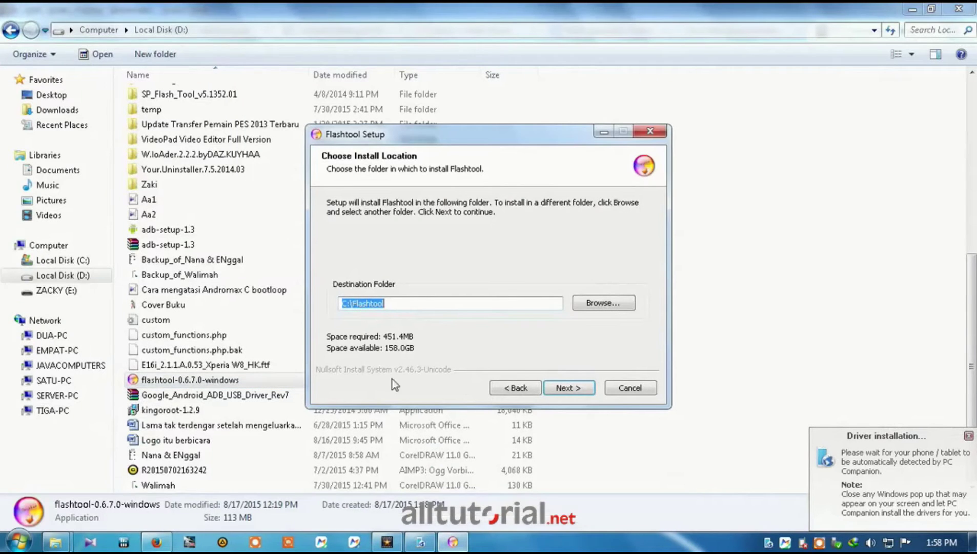
Step: Install Flashtool into the C:\Flashtool folder and finish its setup
click(569, 388)
click(570, 387)
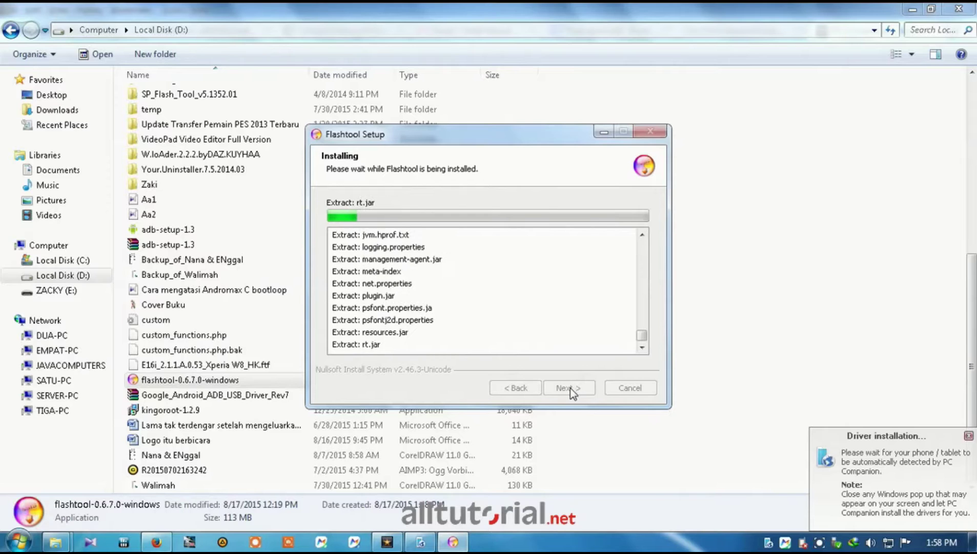
click(588, 391)
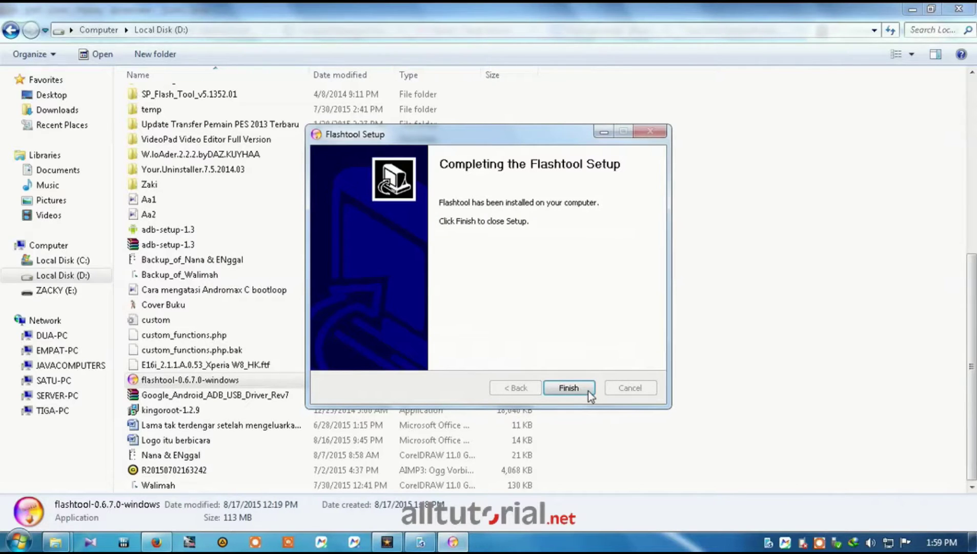
click(588, 390)
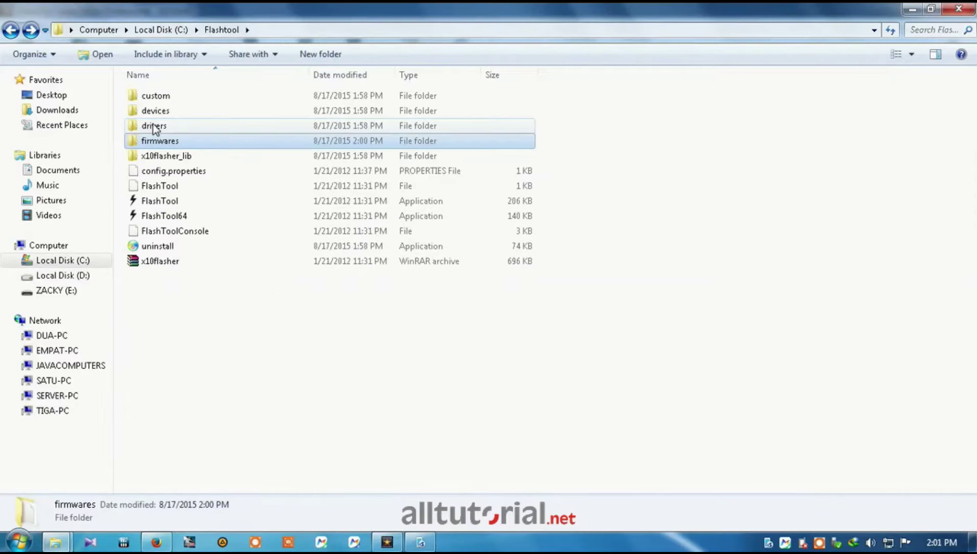
Step: Launch the Flashtool-drivers installer from the drivers folder in C:\Flashtool and proceed to its component selection
click(222, 131)
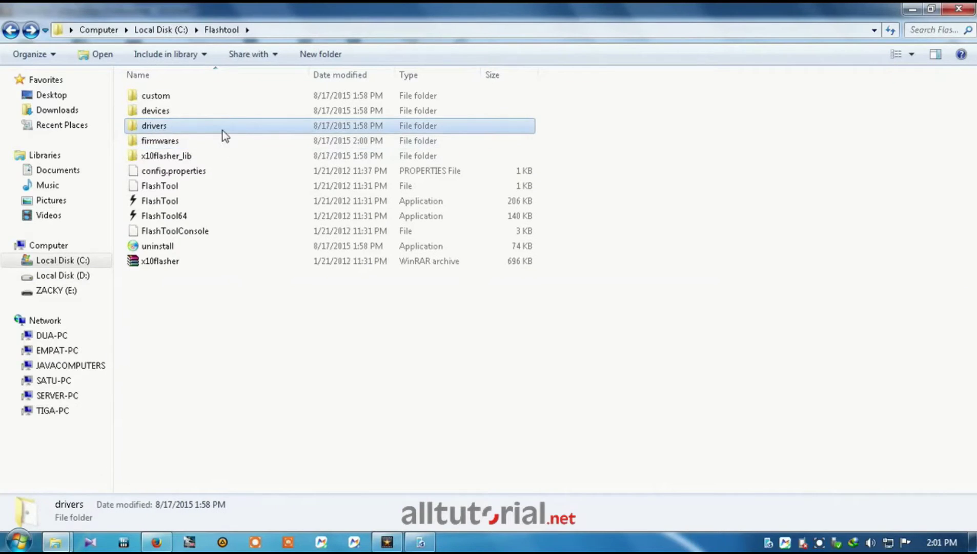
double_click(162, 126)
click(177, 98)
double_click(177, 99)
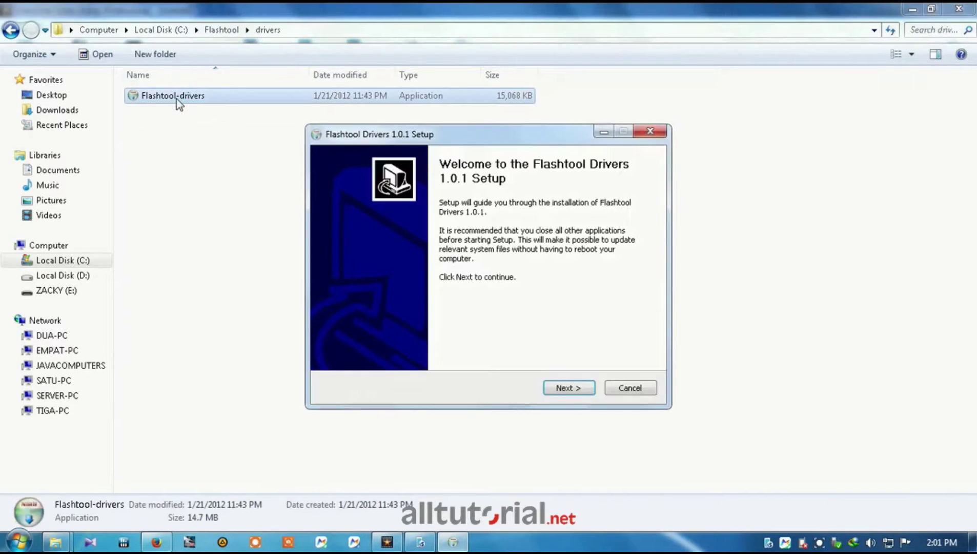
click(563, 388)
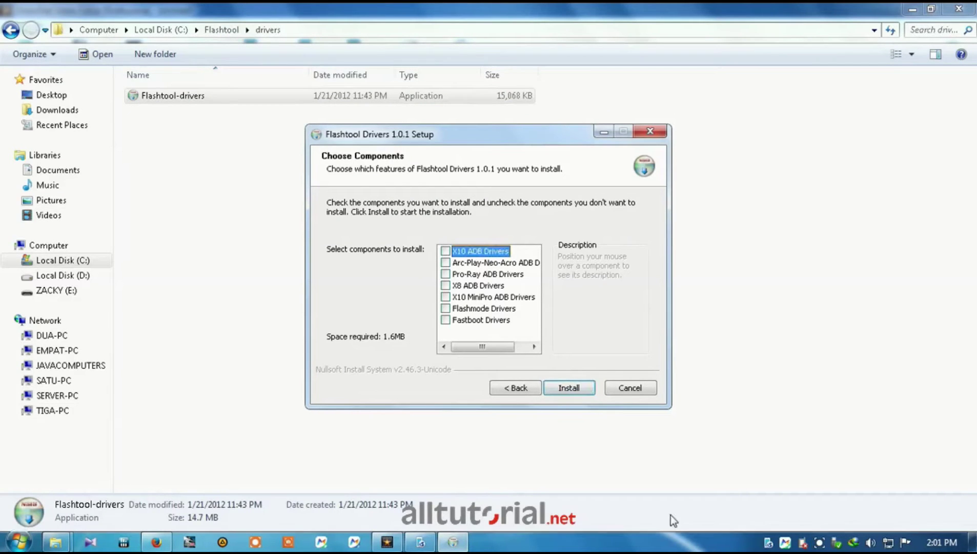
Step: Select all the ADB driver components plus the Flashmode and Fastboot drivers, and start their installation
click(446, 251)
click(446, 263)
click(445, 274)
click(445, 285)
click(445, 297)
click(446, 308)
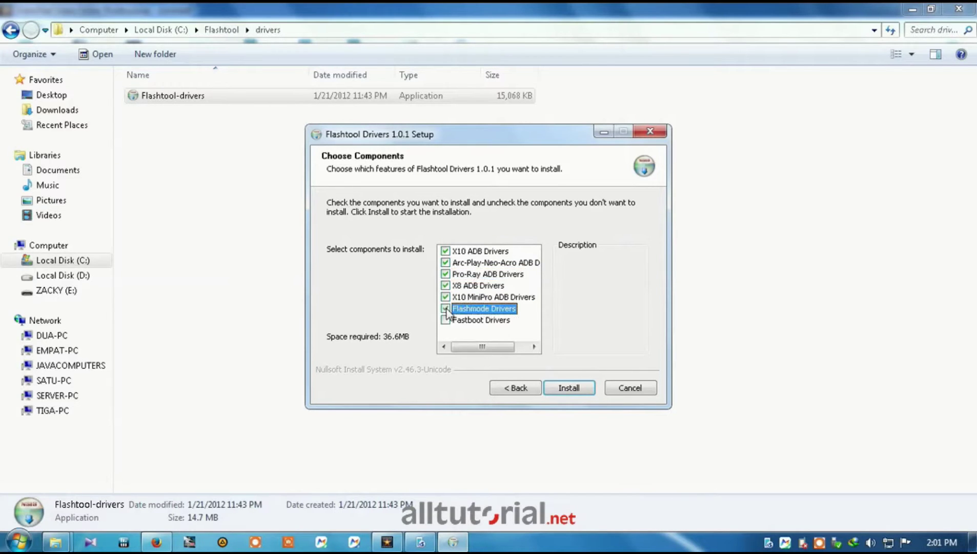
click(446, 319)
click(568, 387)
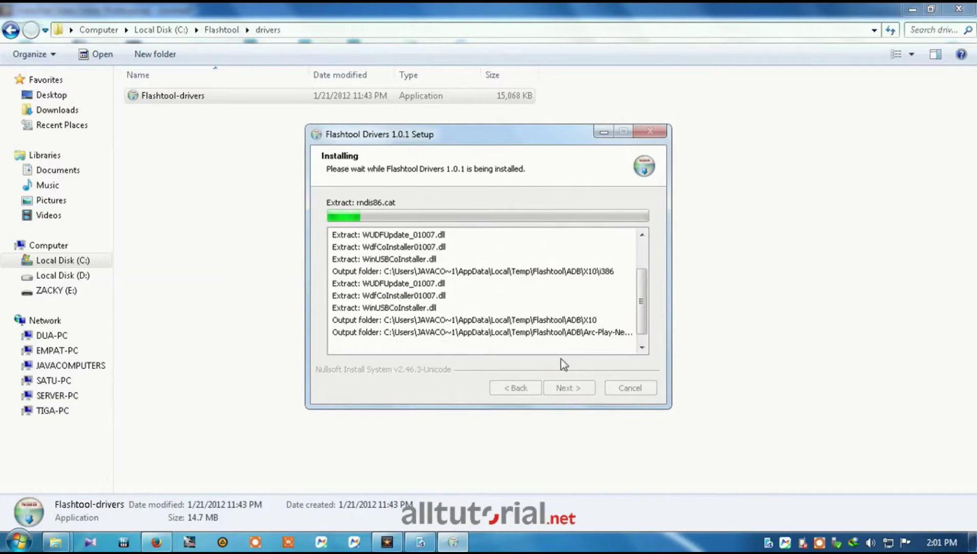
Step: Run the device driver wizard, allowing the unverified driver software to be installed anyway, and finish both the wizard and the Flashtool Drivers setup
key(Return)
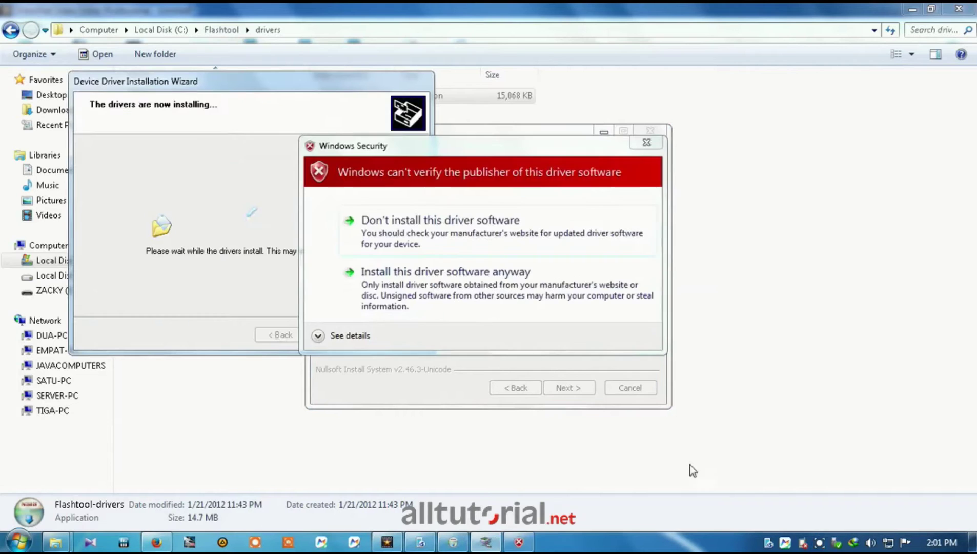
click(436, 300)
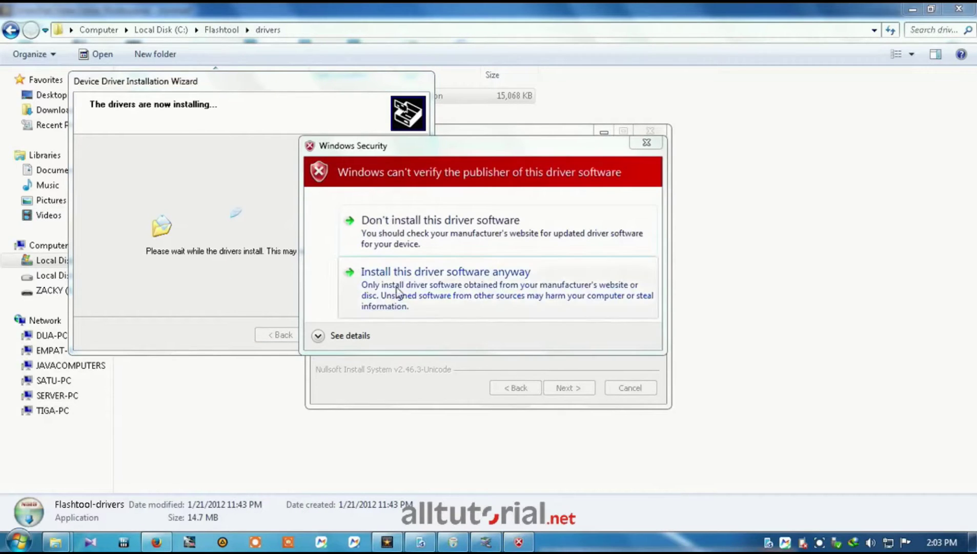
click(437, 300)
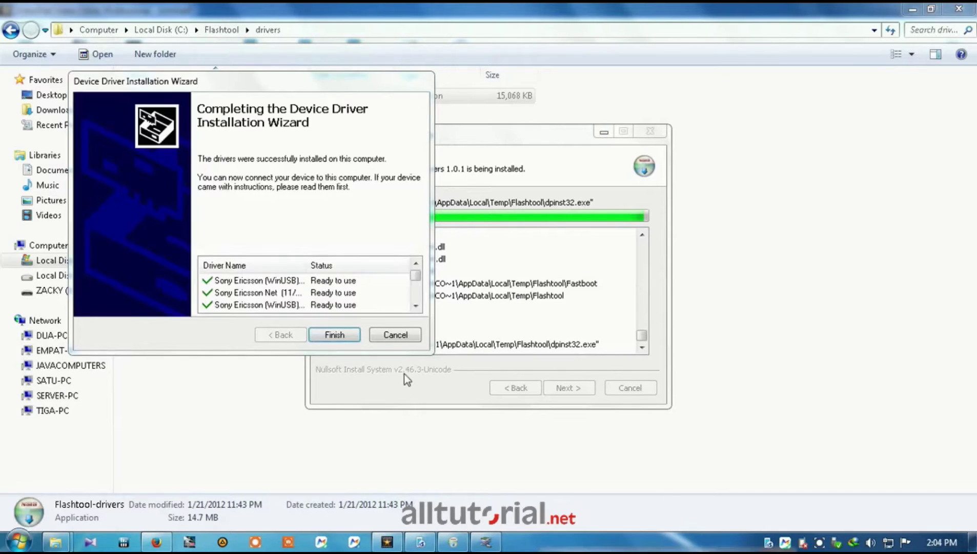
scroll(413, 291, down, 3)
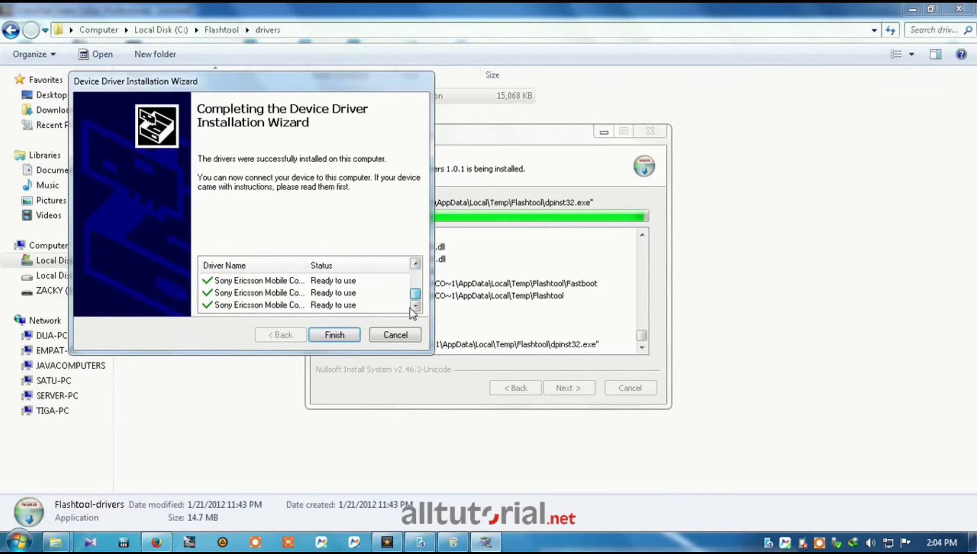
click(334, 335)
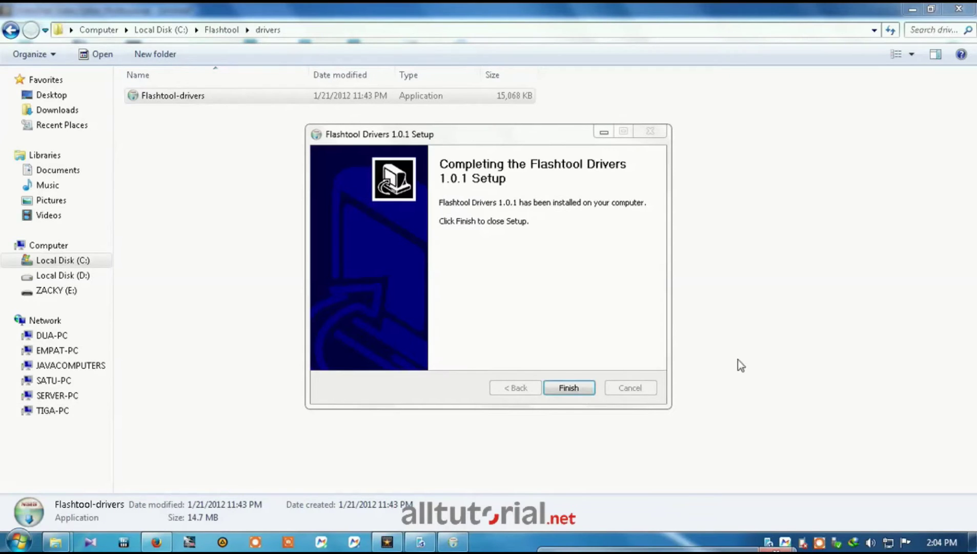
click(569, 388)
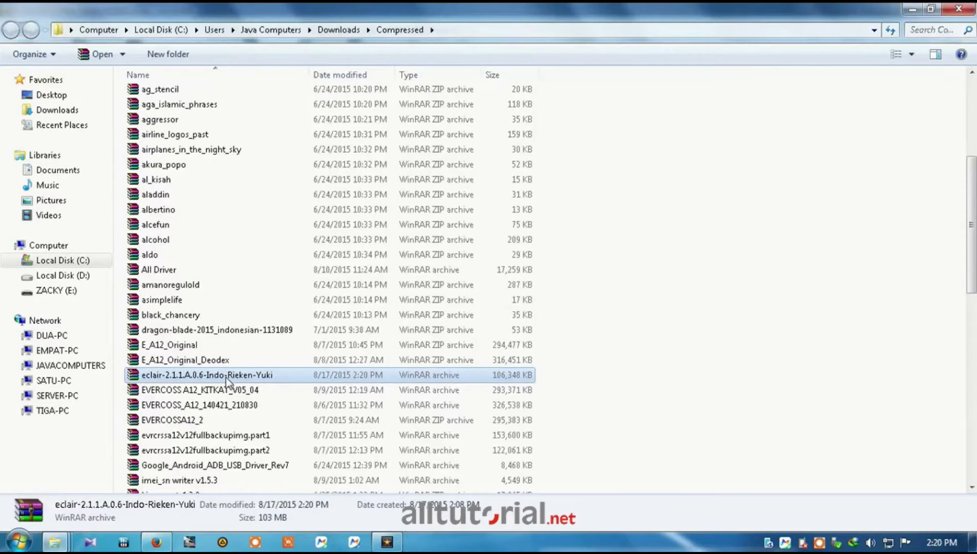
Step: Open the eclair-2.1.1.A.0.6-Indo-Rieken-Yuki archive in WinRAR and go into its eclair-2.1.1.A.0.6-Indo folder
double_click(226, 377)
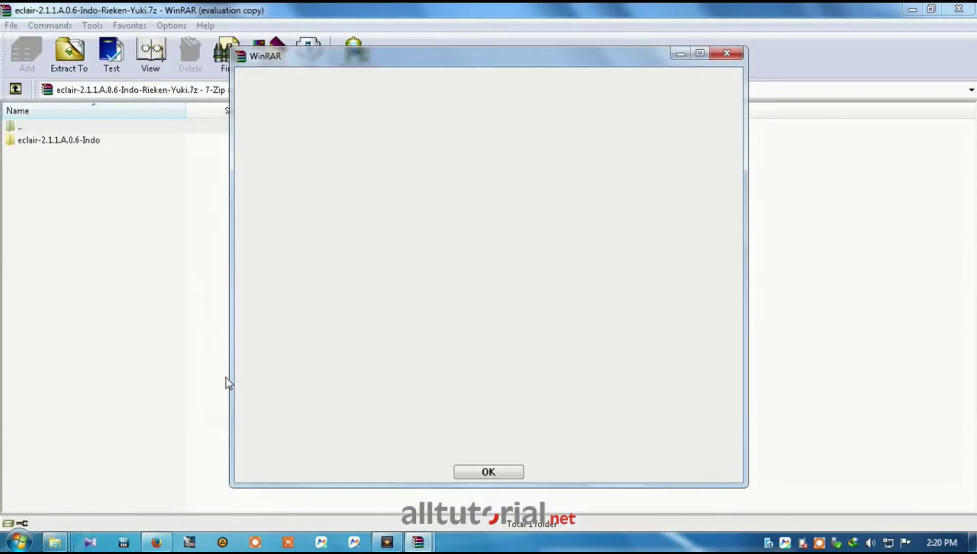
click(731, 55)
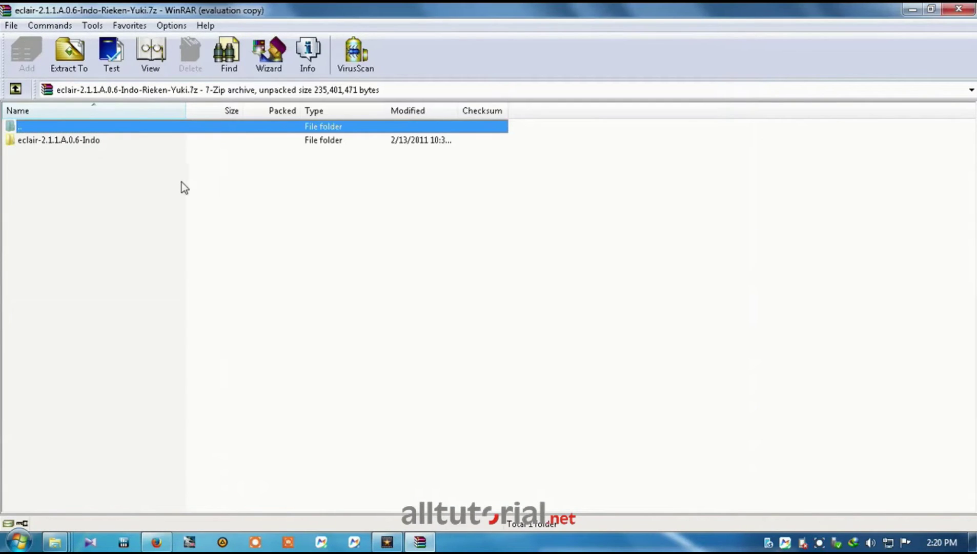
double_click(79, 146)
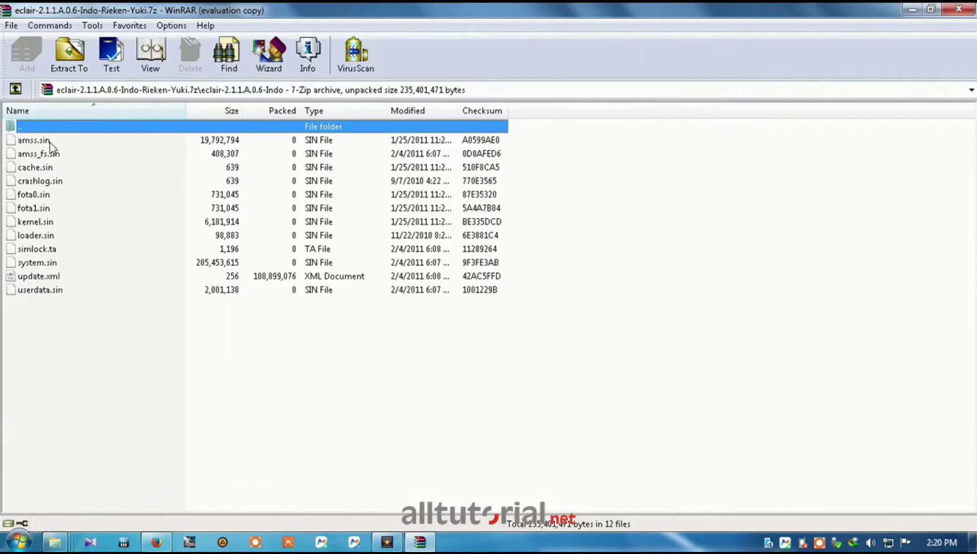
Step: Extract the archive's firmware files to C:\Flashtool\firmwares, closing WinRAR and the Compressed folder when done
click(71, 59)
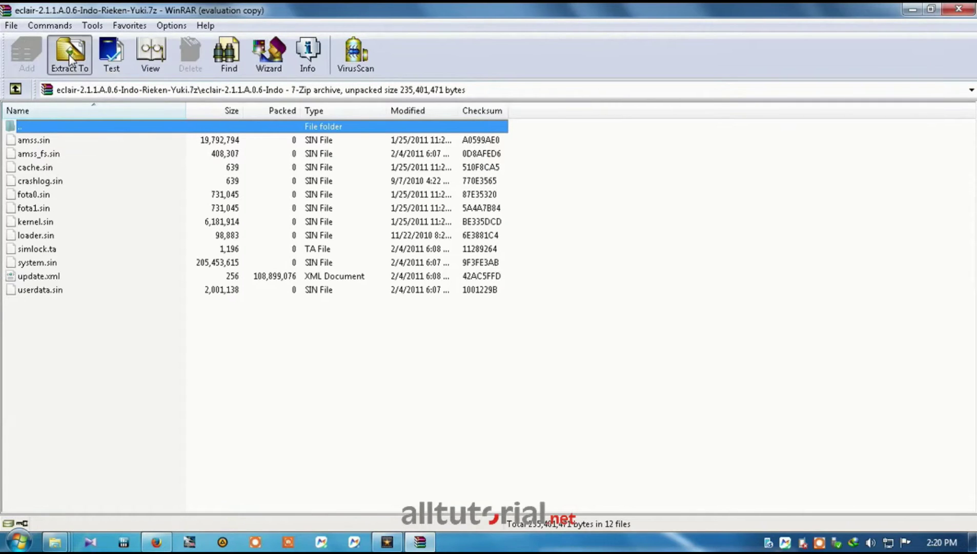
click(562, 234)
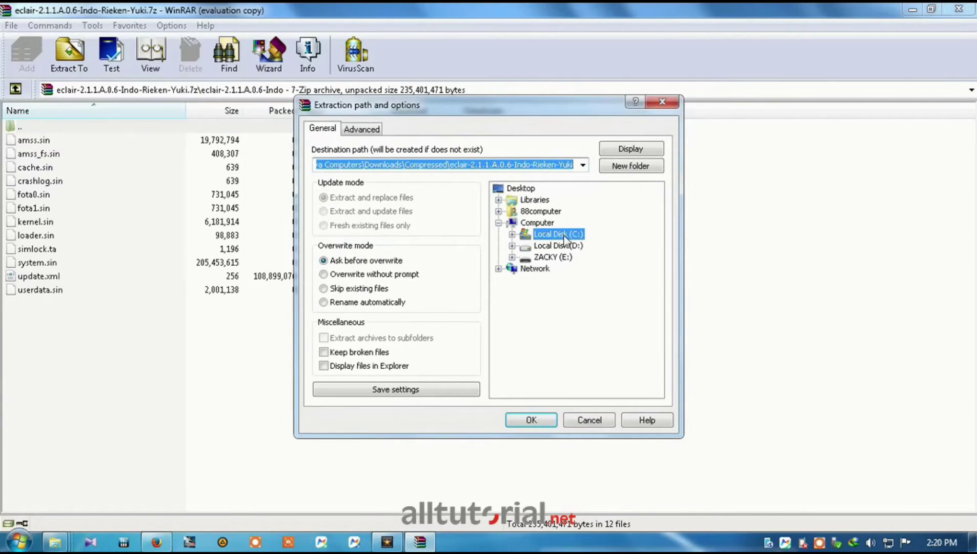
click(512, 234)
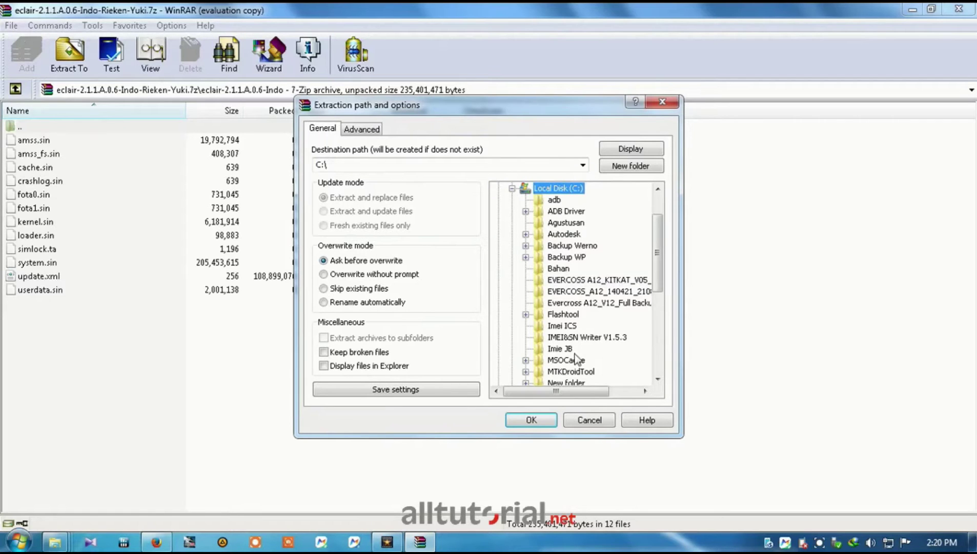
scroll(610, 308, down, 3)
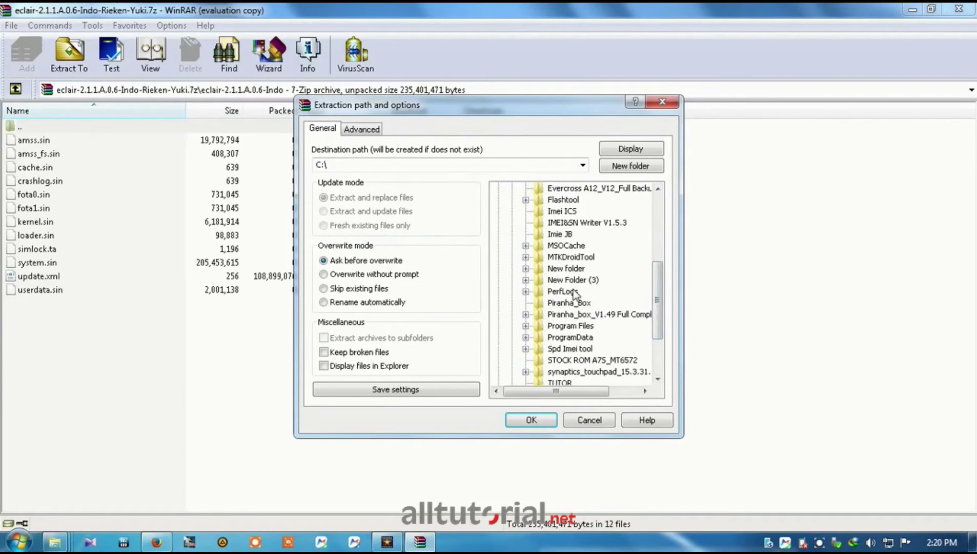
click(562, 235)
click(564, 200)
click(526, 200)
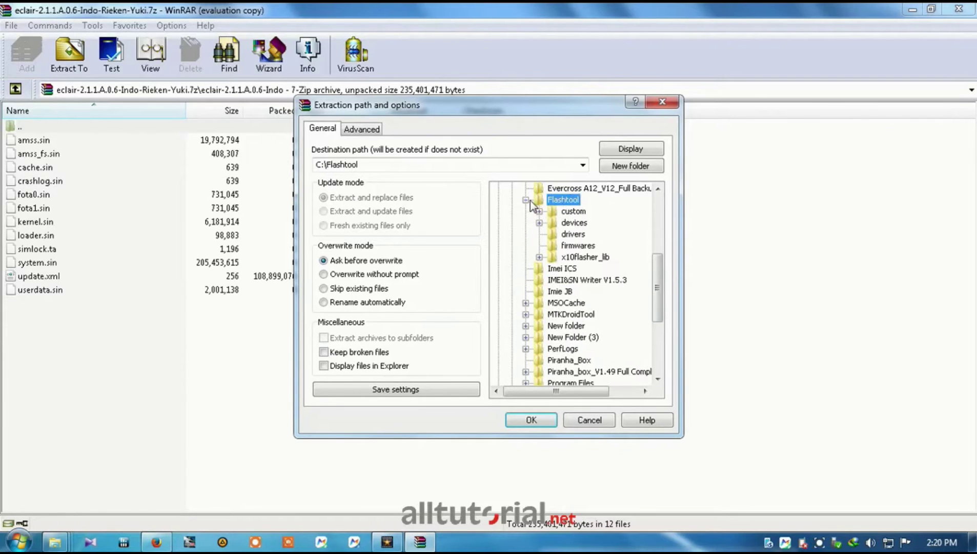
click(585, 245)
click(541, 424)
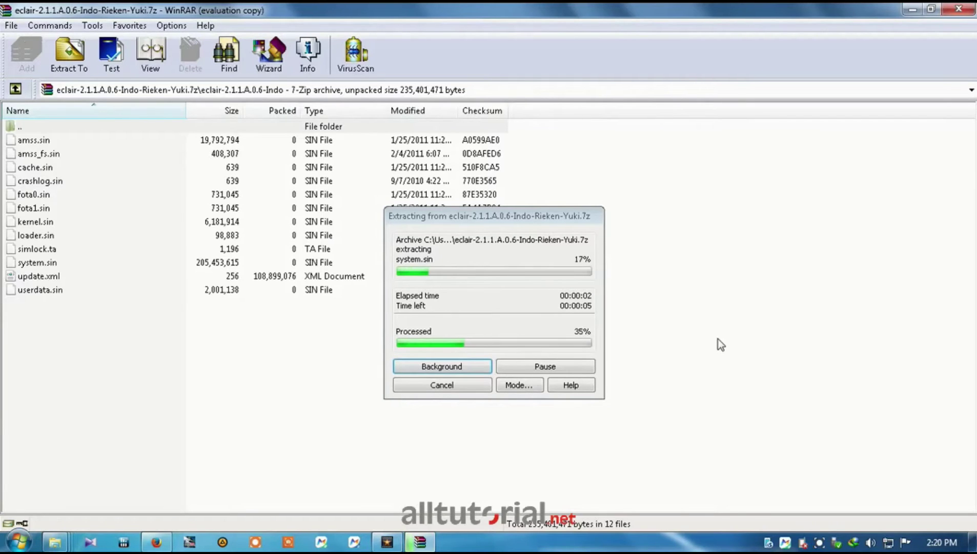
click(969, 9)
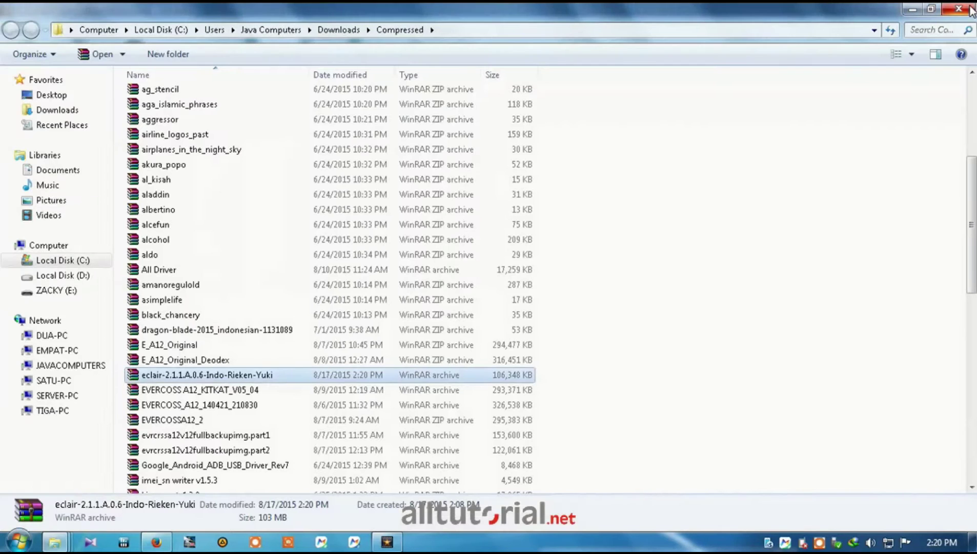
click(959, 9)
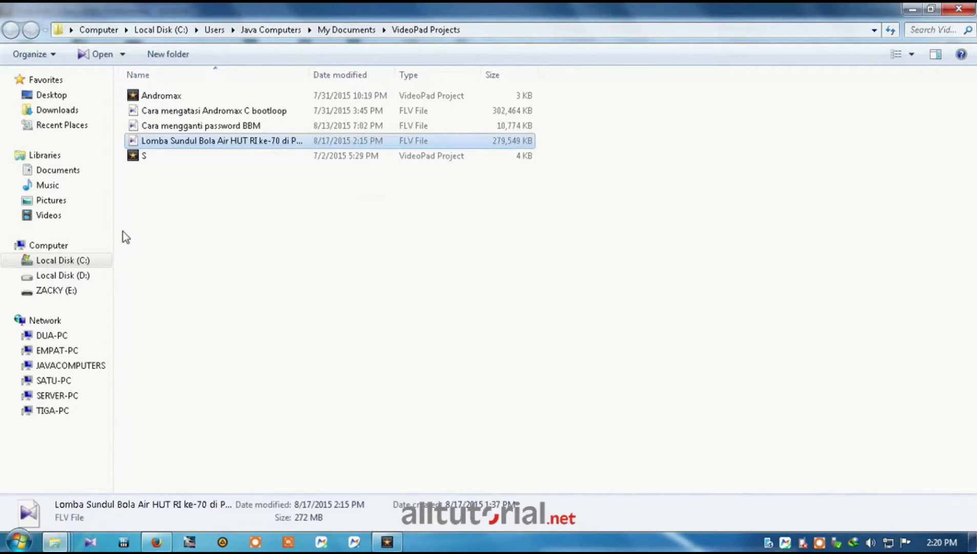
Step: Open the firmwares folder inside Flashtool on drive C to check the extracted firmware files
click(103, 261)
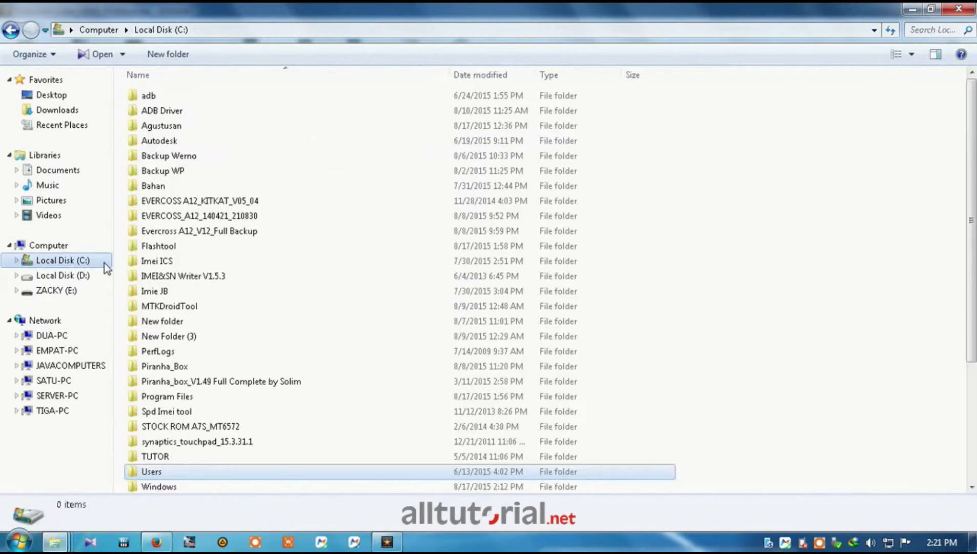
click(152, 278)
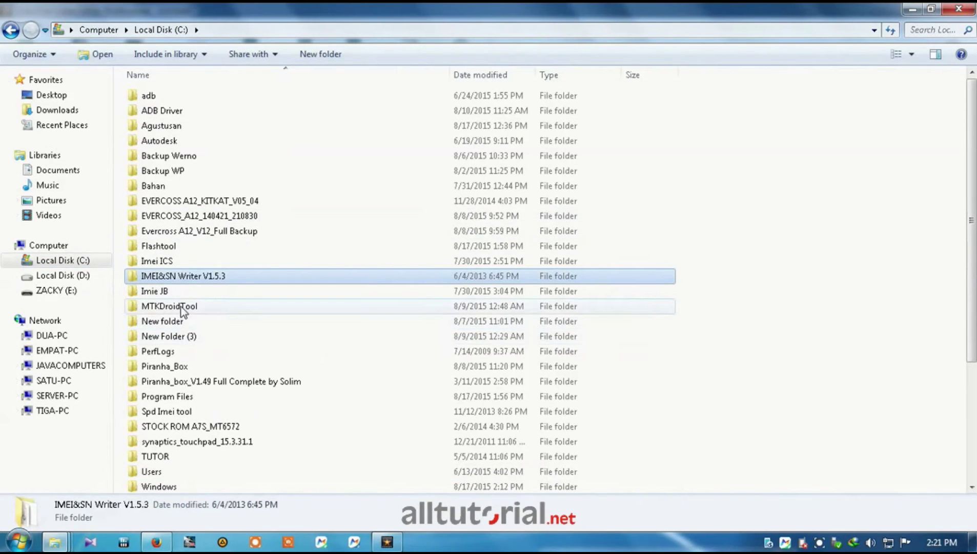
click(171, 351)
scroll(214, 390, down, 1)
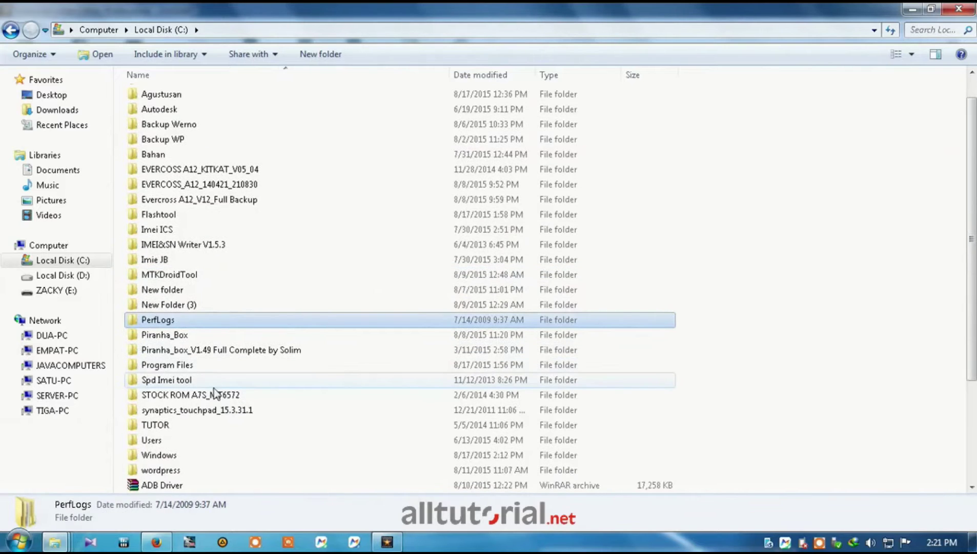
double_click(205, 214)
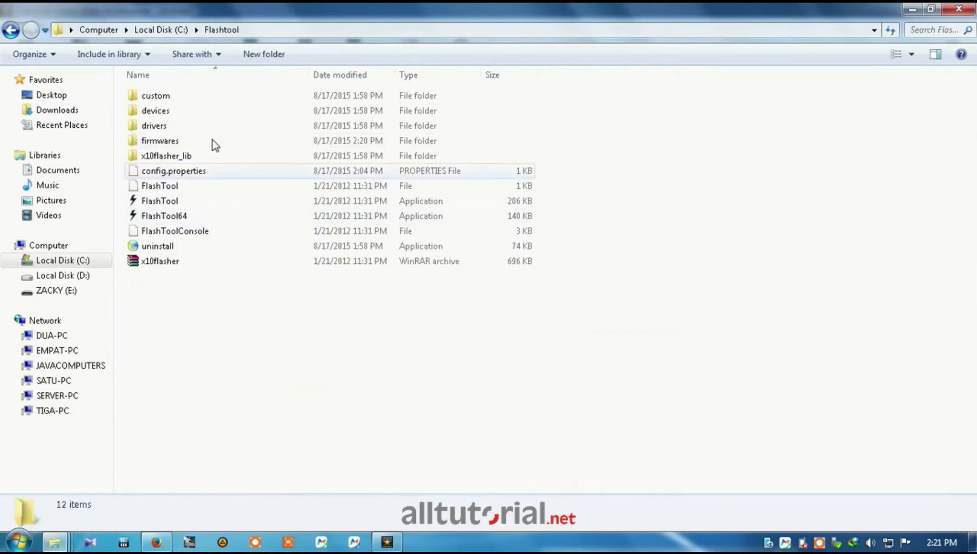
double_click(183, 140)
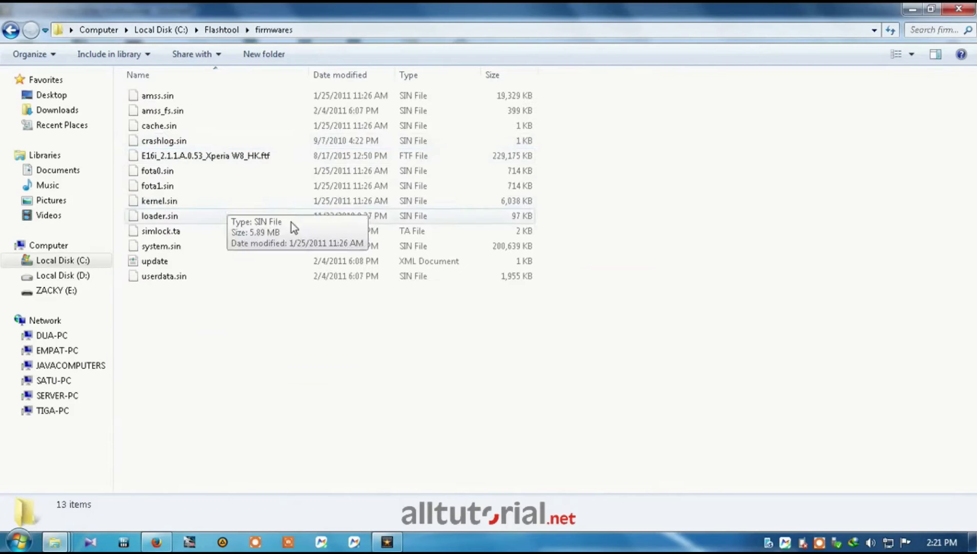
Step: Permanently delete the E16i_2.1.1.A.0.53_Xperia W8_HK.ftf file from the firmwares folder
click(249, 159)
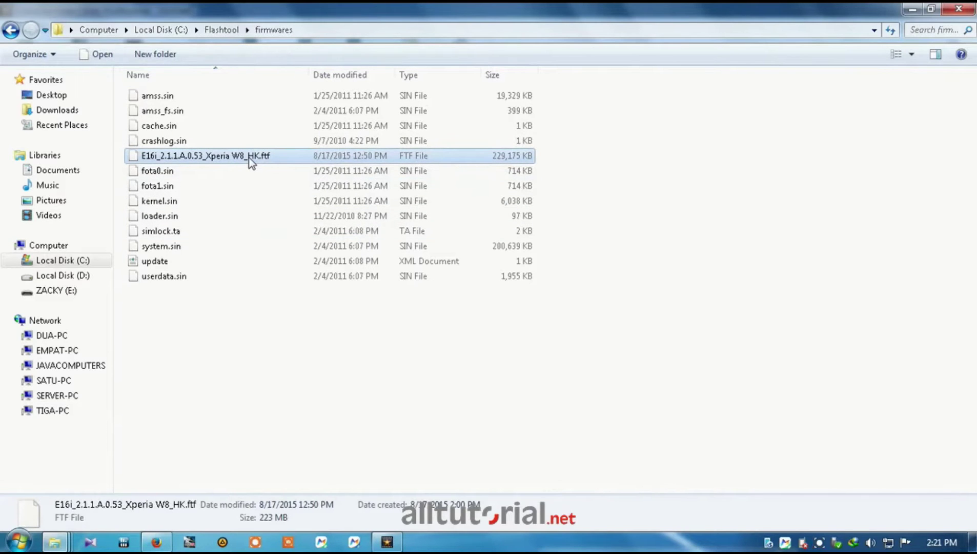
key(shift+Delete)
click(552, 329)
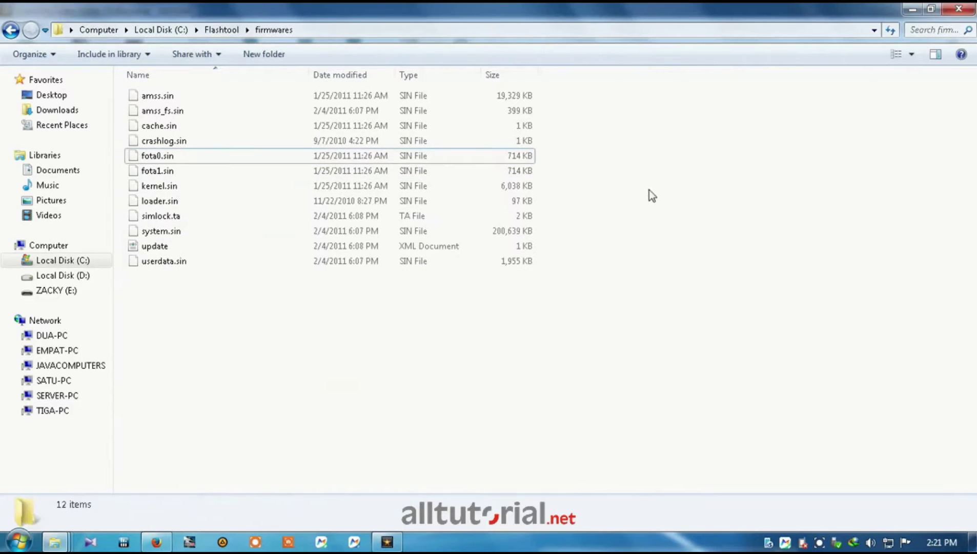
Step: Minimize the folder and video editor windows and launch Flashtool
click(912, 8)
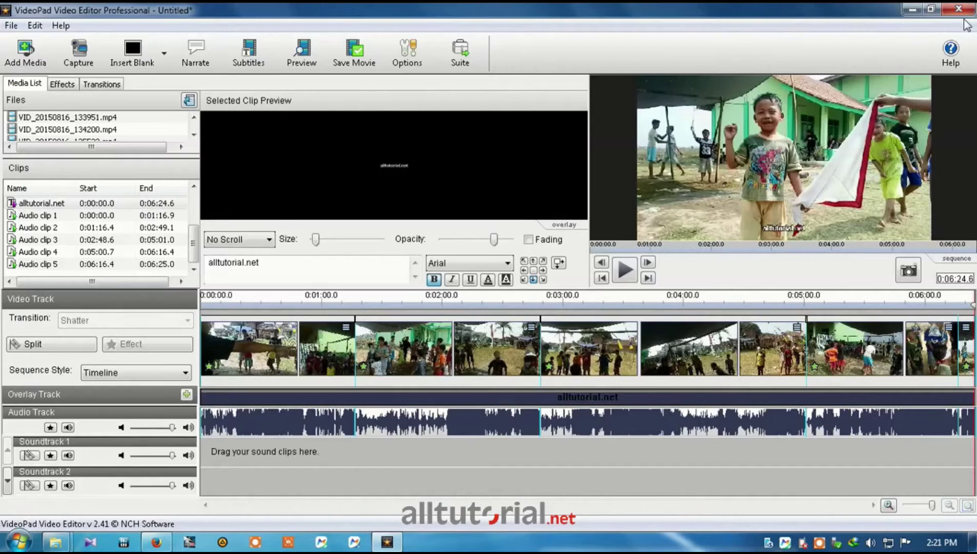
click(912, 9)
click(19, 541)
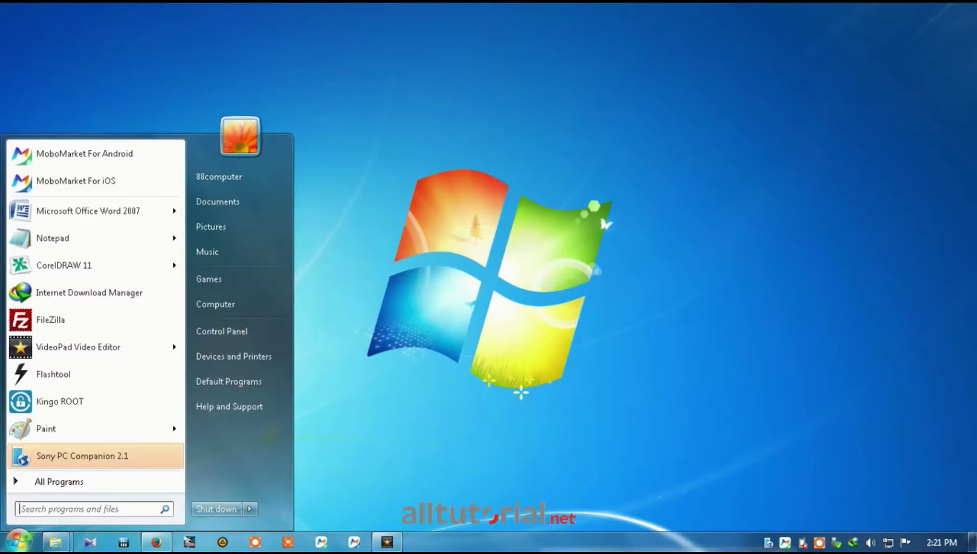
click(73, 373)
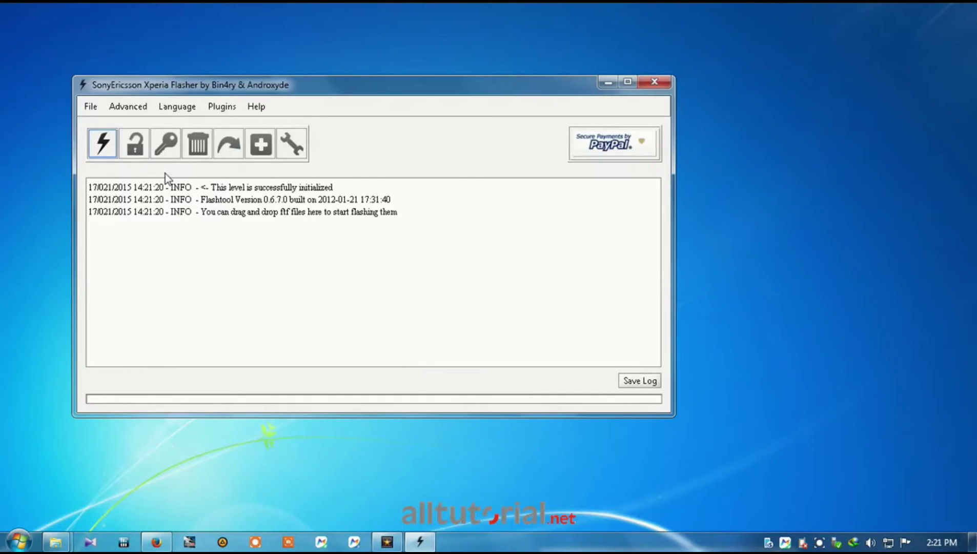
Step: Start a Bundle Creation with device xperia, version X8 and branding Sony Ericsson
click(130, 111)
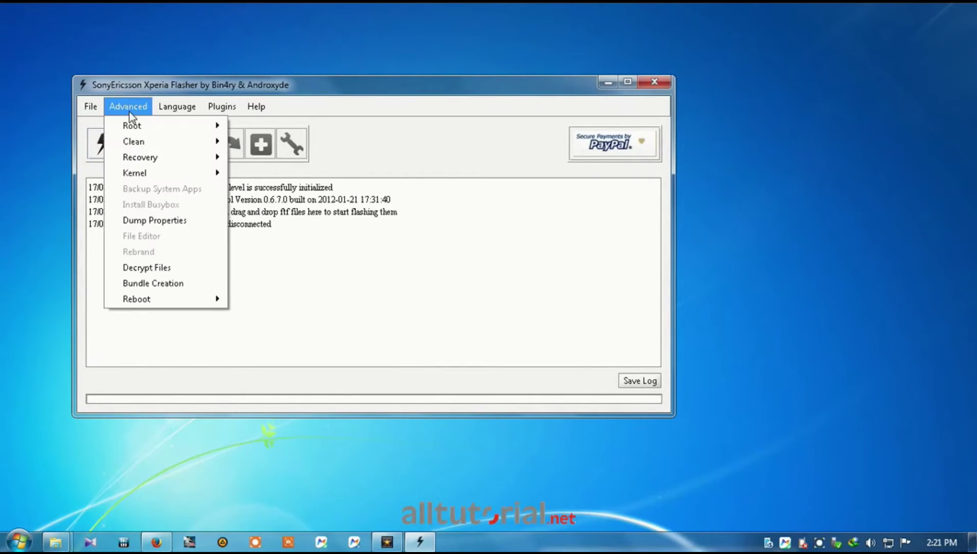
click(184, 284)
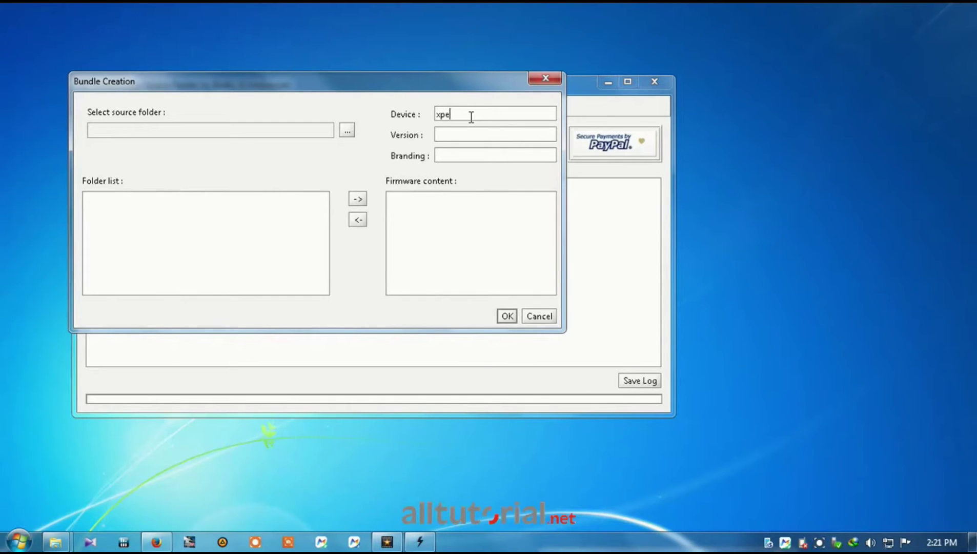
click(475, 135)
double_click(444, 155)
text(Sony Ericsson)
Step: Set the bundle's source folder to C:\Flashtool\firmwares
click(353, 133)
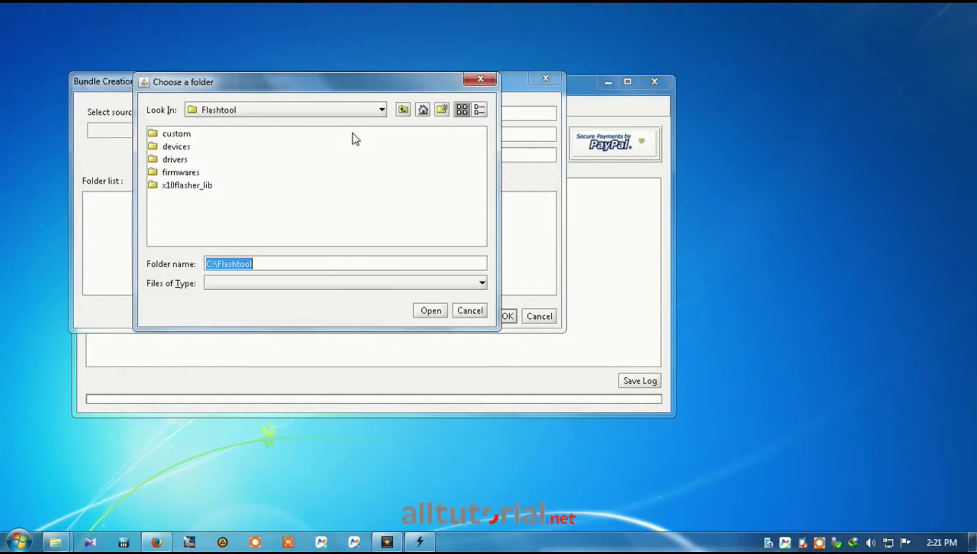
double_click(186, 173)
click(440, 310)
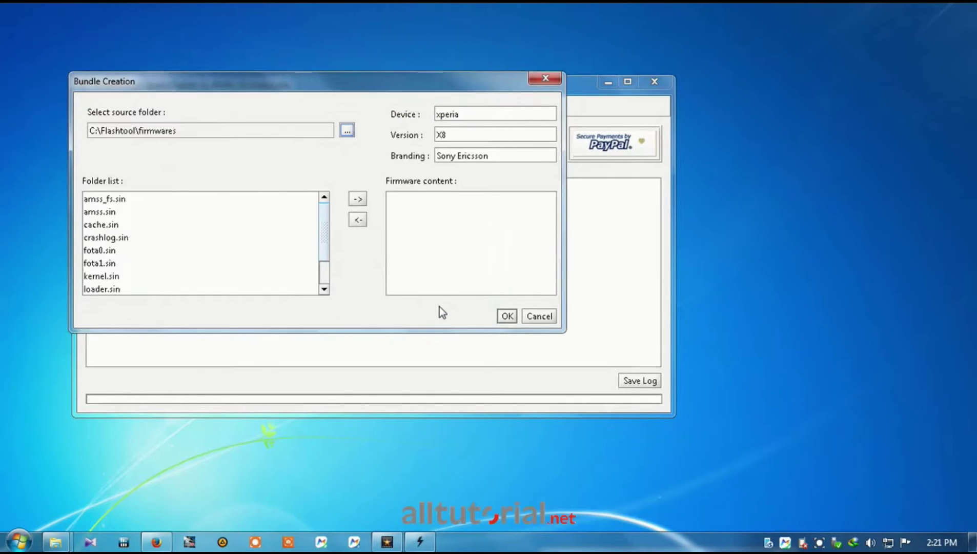
Step: Add all files from the folder list to the firmware content and create the bundle
drag(323, 246, 323, 282)
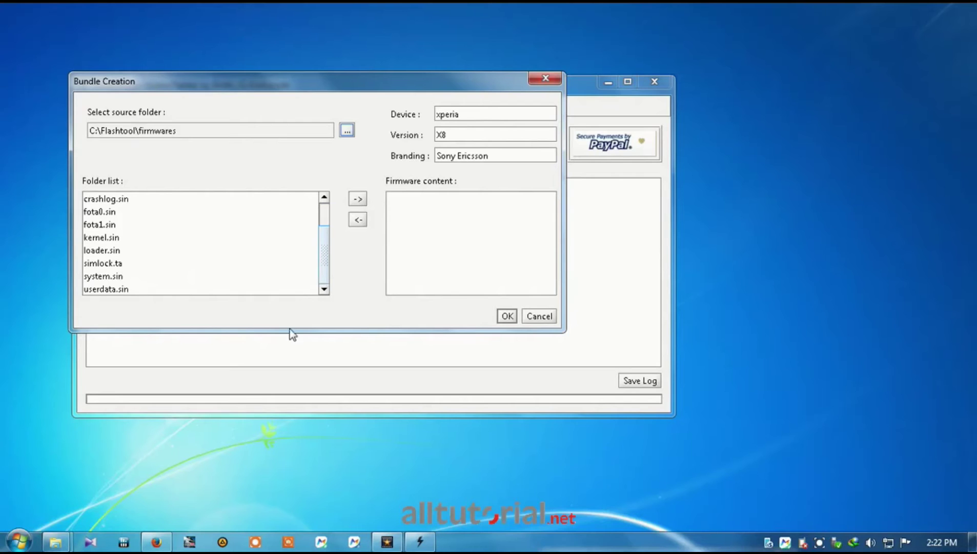
click(100, 199)
key(ctrl+a)
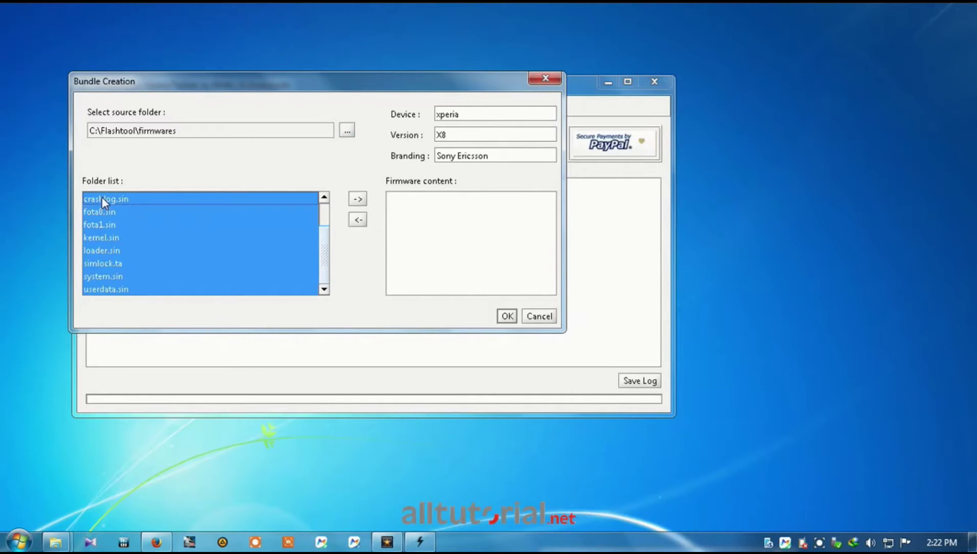
click(358, 200)
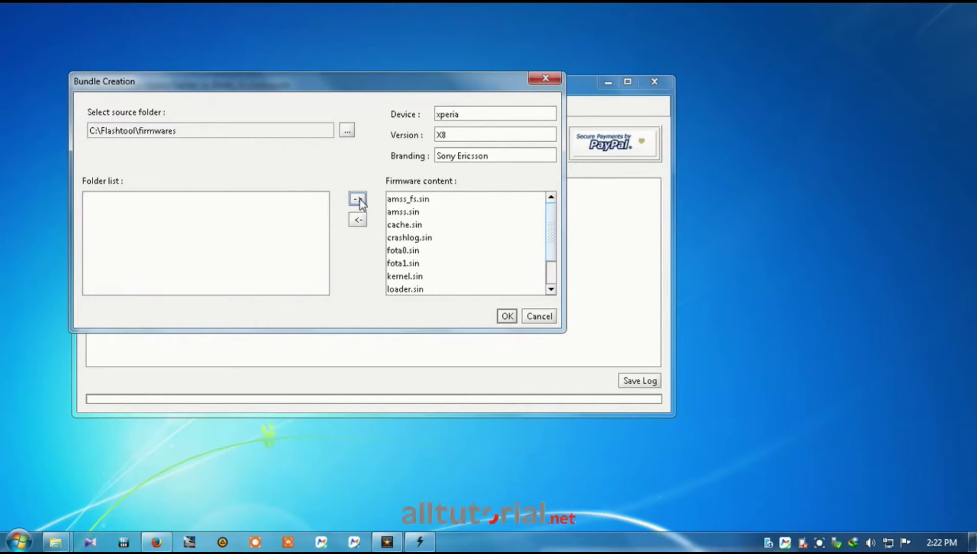
scroll(550, 232, down, 1)
scroll(551, 231, up, 1)
click(507, 315)
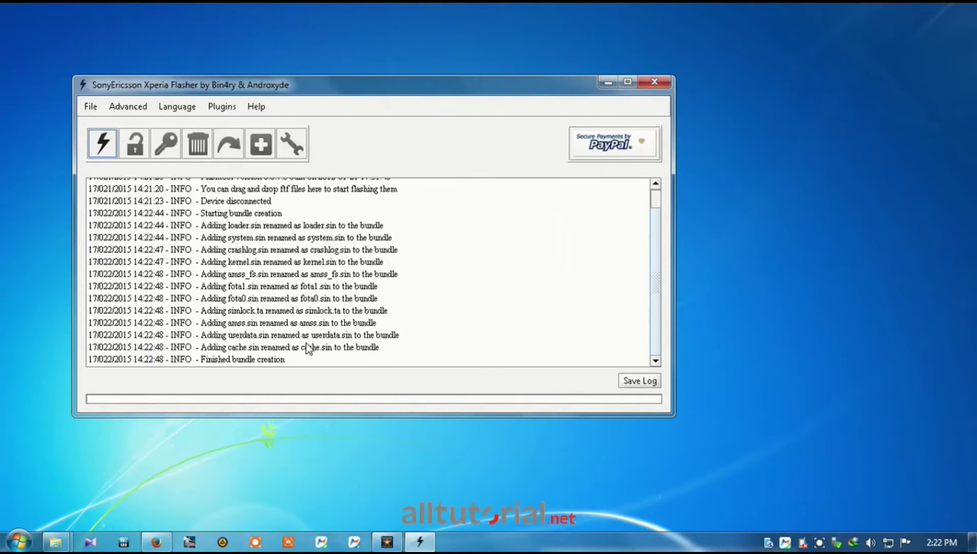
drag(659, 271, 651, 320)
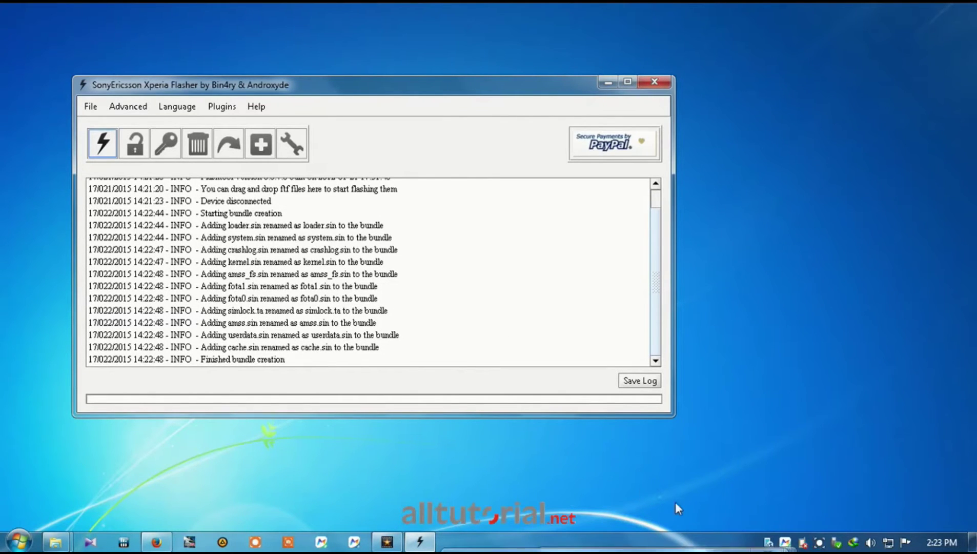
Step: Start flashing in Flashmode with the xperia X8 Sony Ericsson firmware, selecting all its content files from loader.sin to cache.sin
click(105, 149)
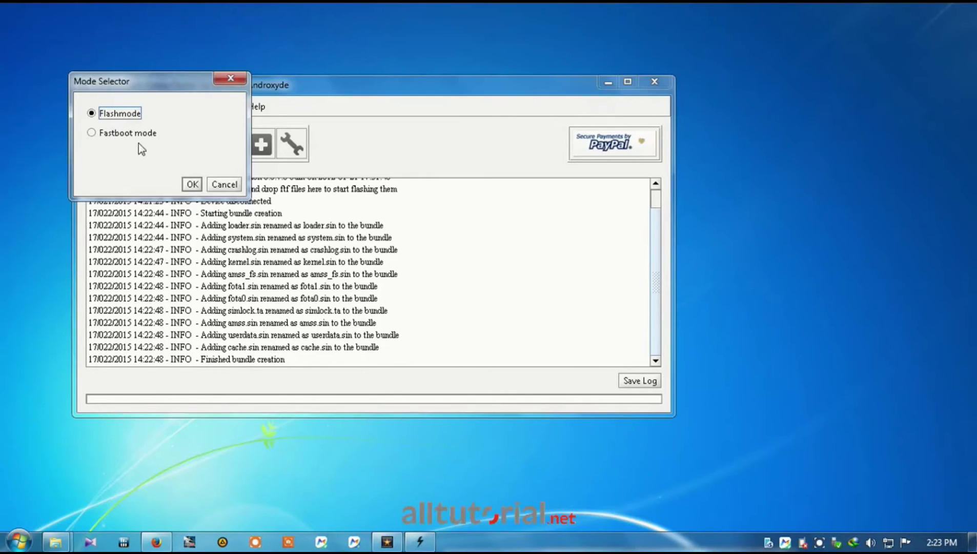
click(191, 185)
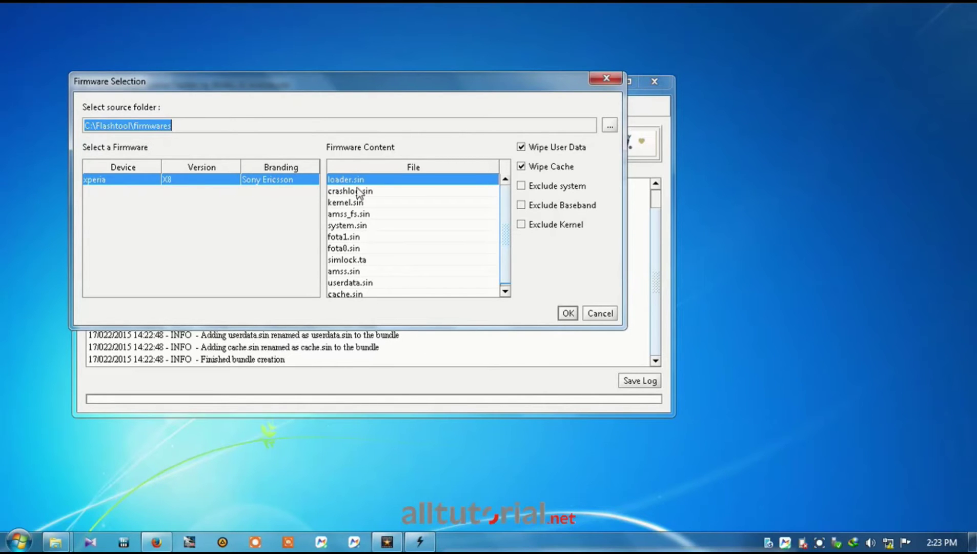
drag(357, 188, 470, 286)
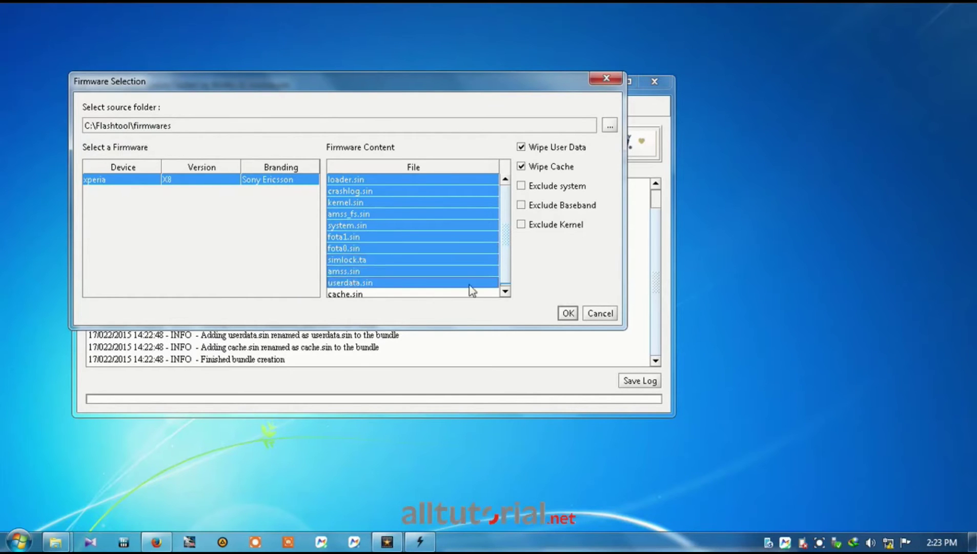
shift+click(351, 294)
scroll(506, 236, up, 1)
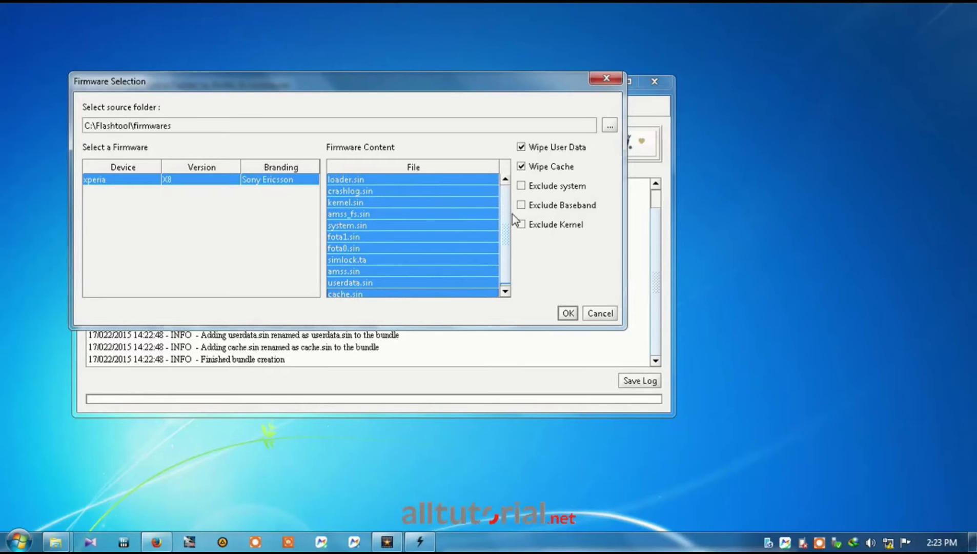
click(568, 314)
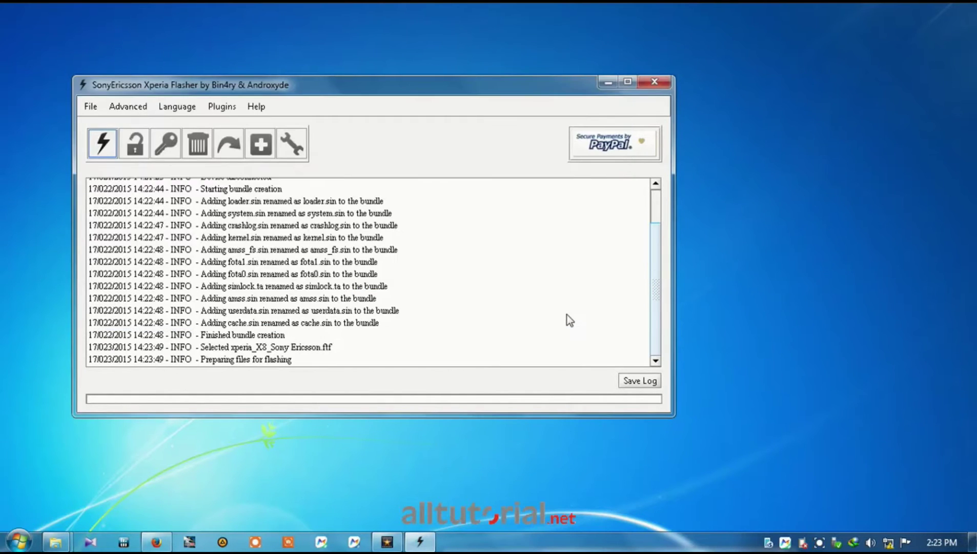